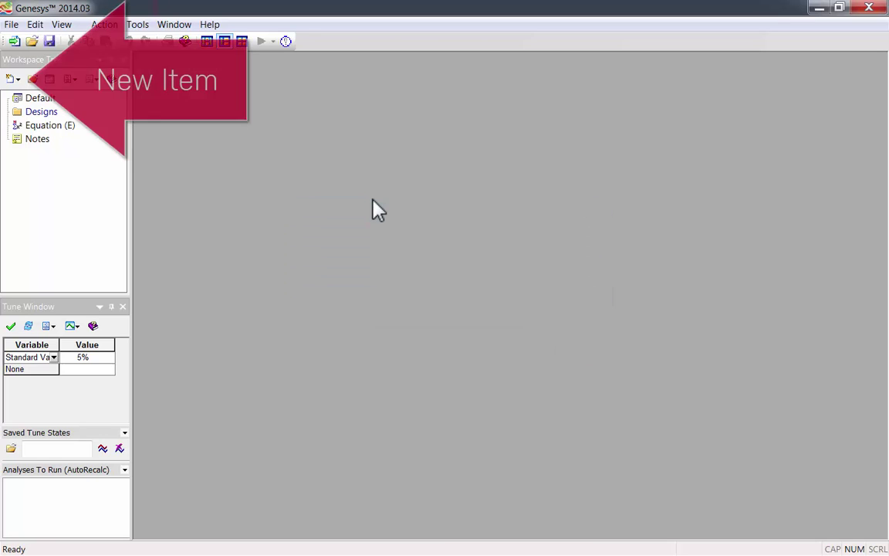
Step: Create a new mixer synthesis named Mix1 using factory default values
{"action": "left_click", "coordinate": [13, 79]}
{"action": "mouse_move", "coordinate": [28, 155]}
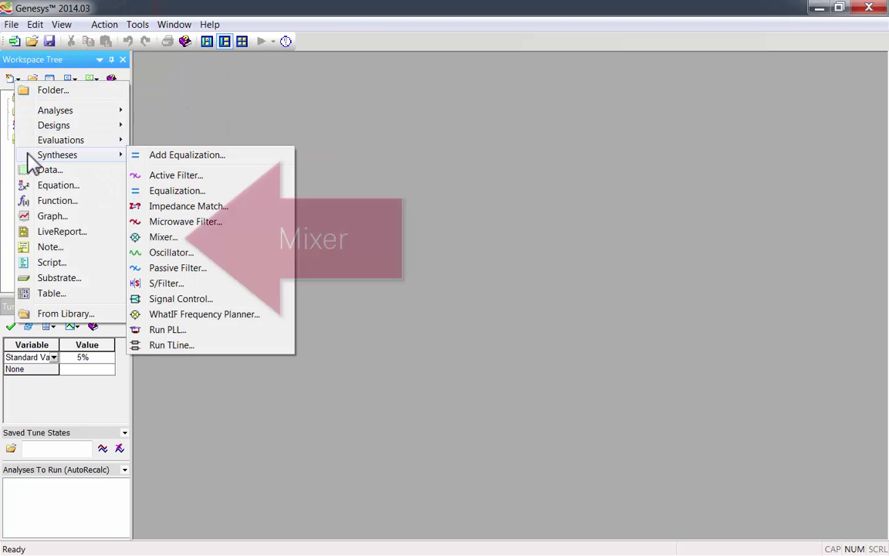
{"action": "left_click", "coordinate": [247, 237]}
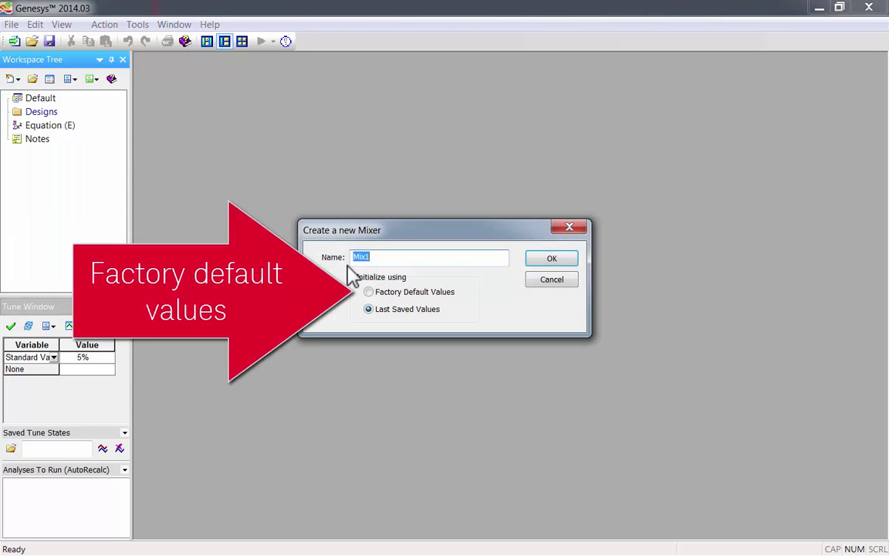
{"action": "left_click", "coordinate": [428, 291]}
{"action": "left_click", "coordinate": [553, 260]}
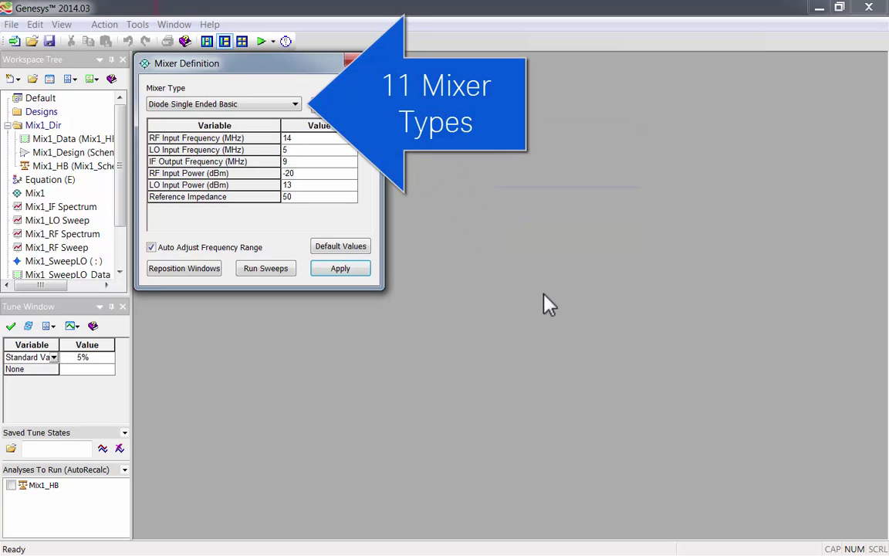
Step: Keep Diode Single Ended Basic as the mixer type and bring up the mixer help page
{"action": "left_click", "coordinate": [297, 103]}
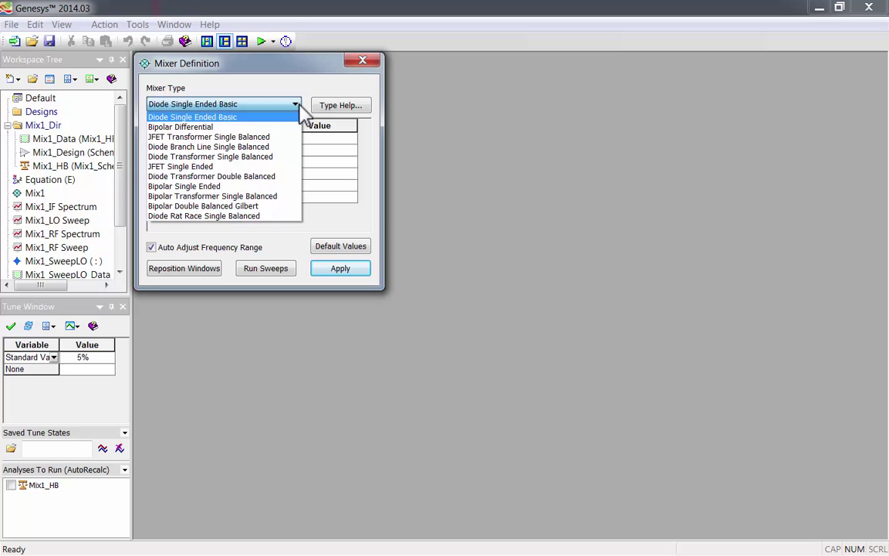
{"action": "left_click", "coordinate": [305, 115]}
{"action": "left_click", "coordinate": [319, 108]}
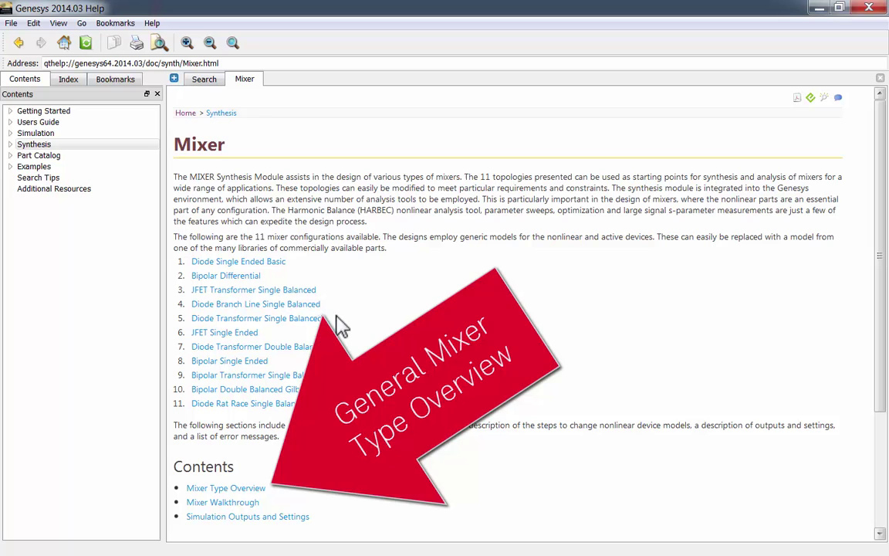
Step: Open the Mixer Type Overview table rating 11 mixer types on gain, simplicity and isolation
{"action": "left_click", "coordinate": [230, 490]}
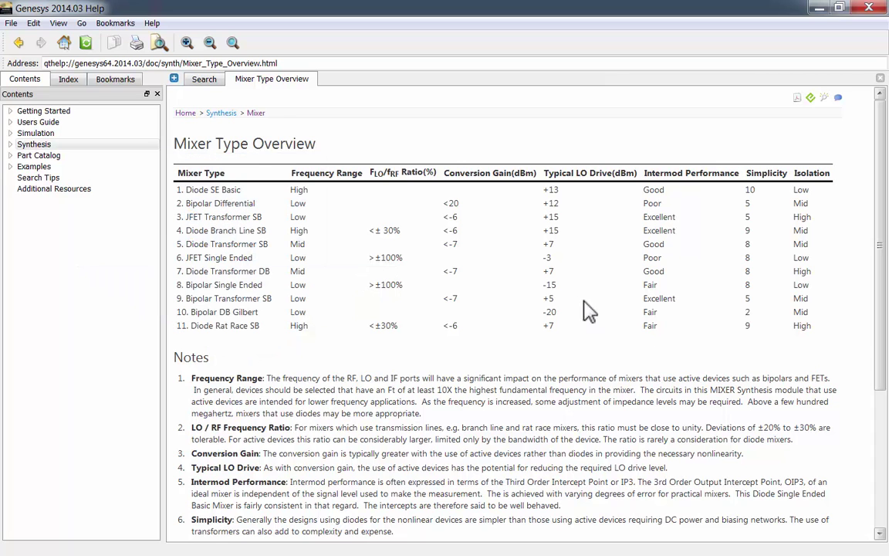
Step: Read the Diode Single Ended Basic mixer description in Help
{"action": "left_click", "coordinate": [255, 113]}
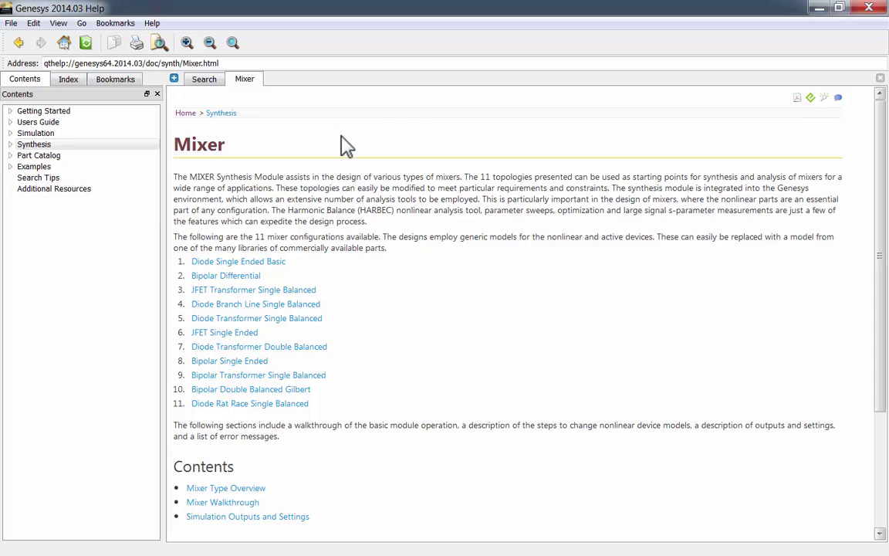
{"action": "left_click", "coordinate": [282, 263]}
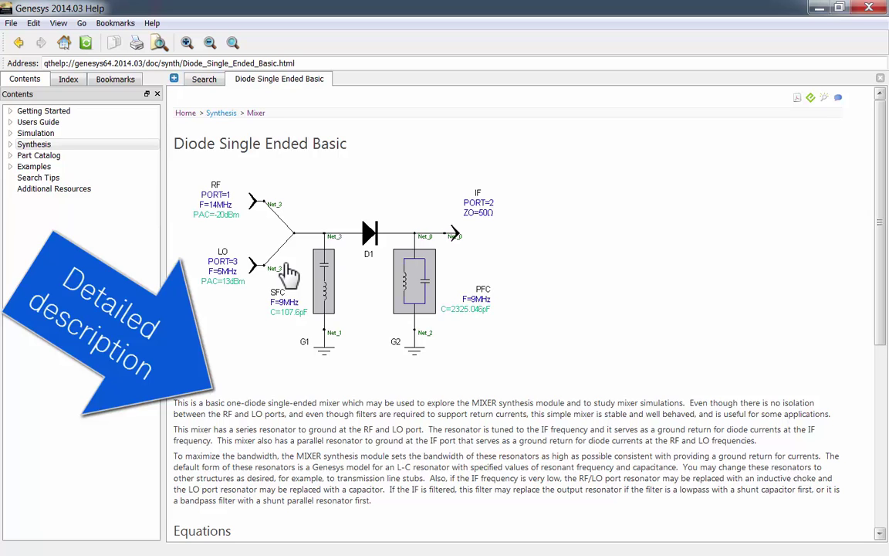
{"action": "scroll", "coordinate": [287, 271], "scroll_direction": "down", "scroll_amount": 5}
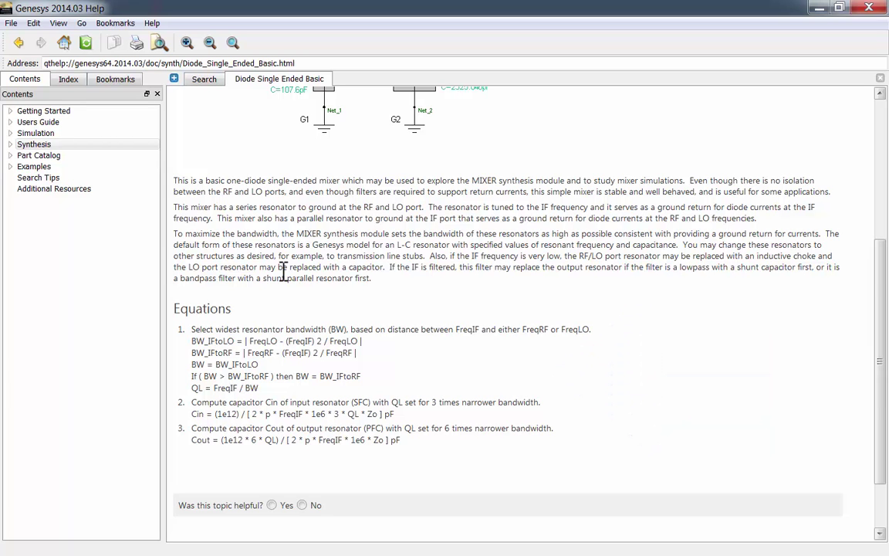
{"action": "scroll", "coordinate": [283, 272], "scroll_direction": "up", "scroll_amount": 5}
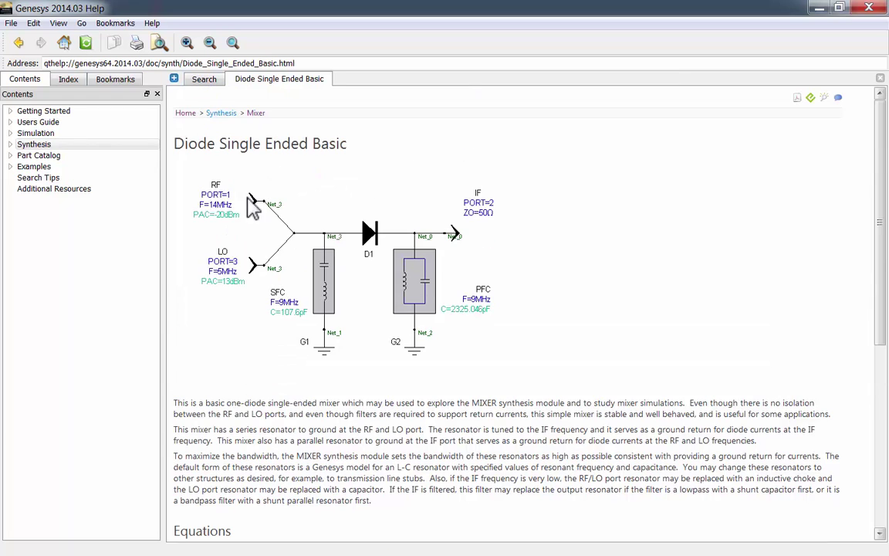
Step: Read the Diode Transformer Double Balanced description, then return to the main Mixer help page
{"action": "left_click", "coordinate": [256, 114]}
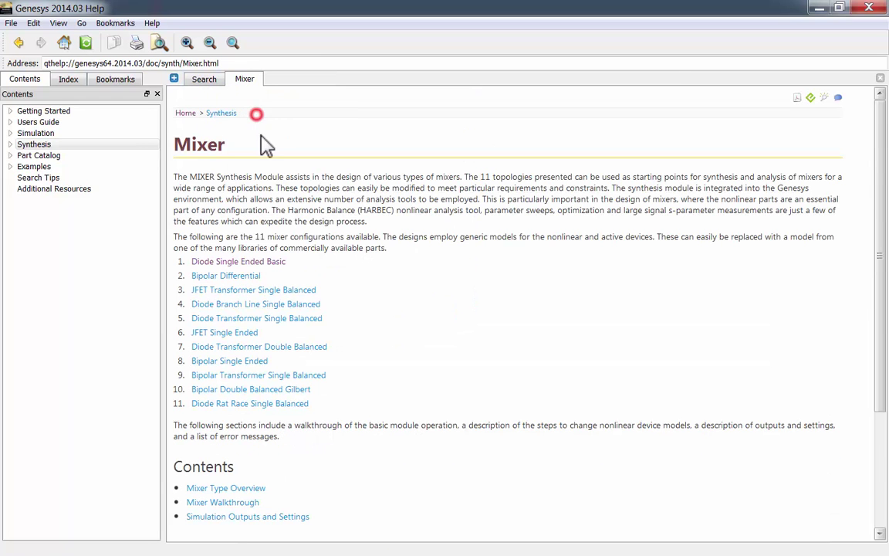
{"action": "left_click", "coordinate": [322, 347]}
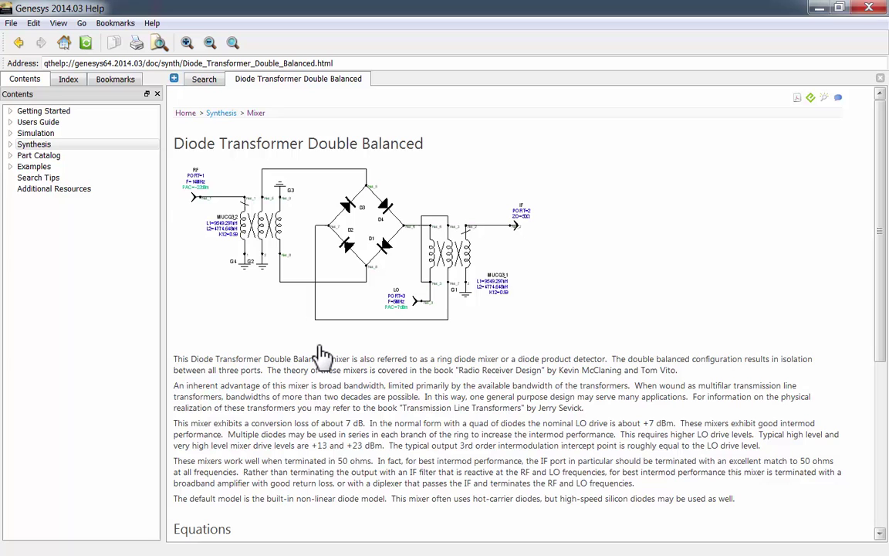
{"action": "scroll", "coordinate": [323, 355], "scroll_direction": "down", "scroll_amount": 5}
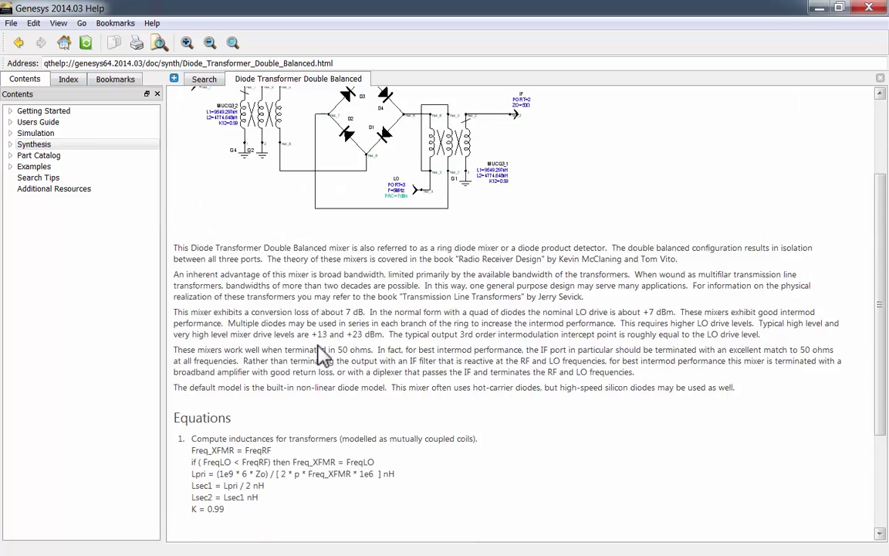
{"action": "scroll", "coordinate": [322, 355], "scroll_direction": "up", "scroll_amount": 5}
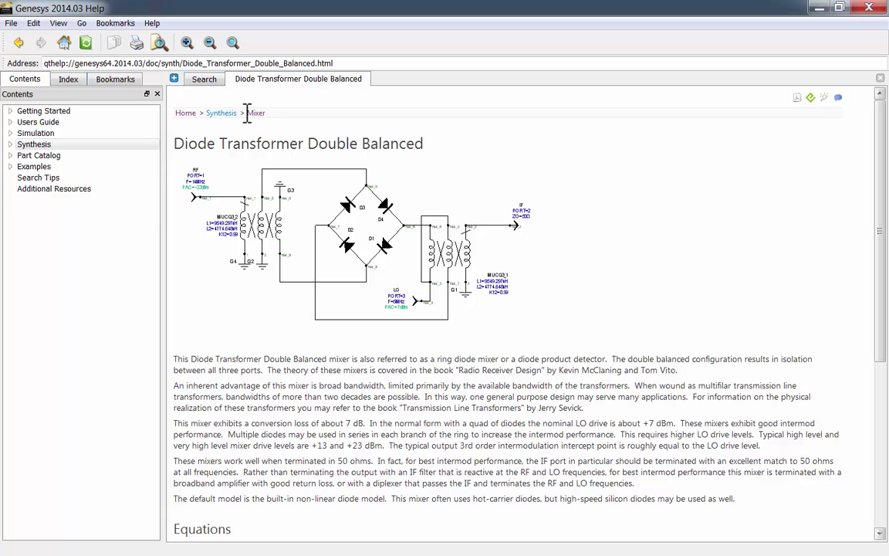
{"action": "left_click", "coordinate": [255, 113]}
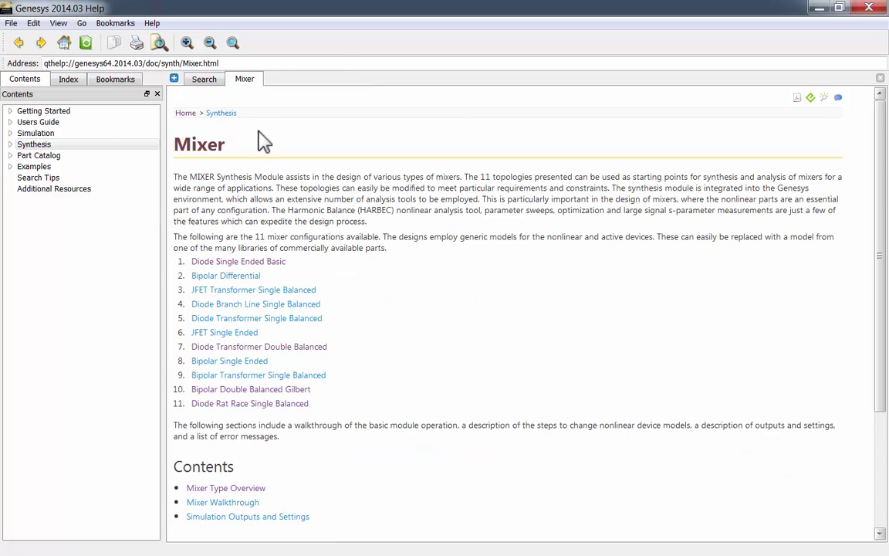
Step: Close Help, try 13 MHz RF input, dismiss the inconsistent-frequencies warning, and restore 14 MHz
{"action": "left_click", "coordinate": [878, 9]}
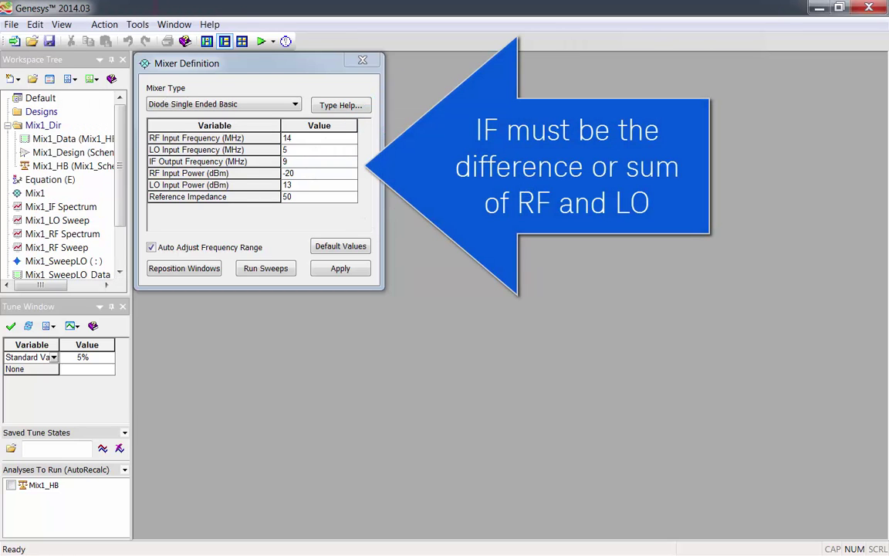
{"action": "left_click", "coordinate": [345, 139]}
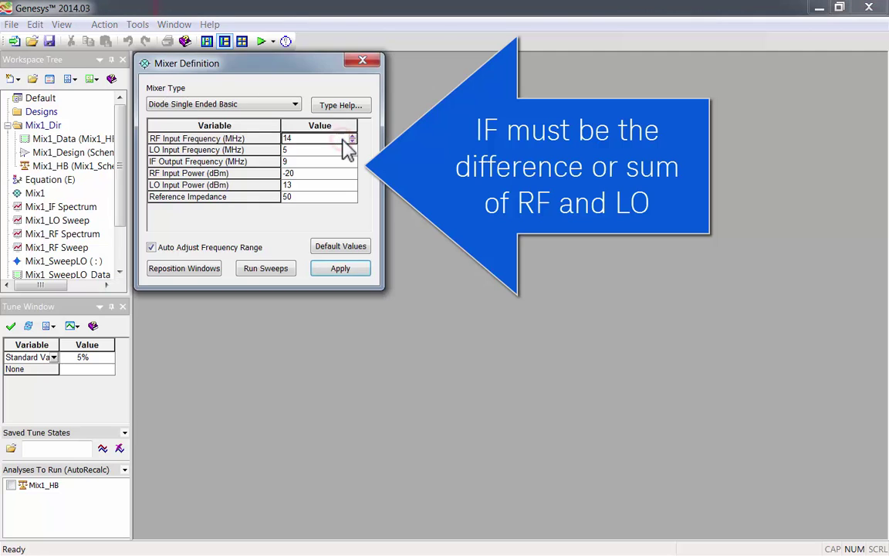
{"action": "left_click", "coordinate": [352, 142]}
{"action": "left_click", "coordinate": [340, 150]}
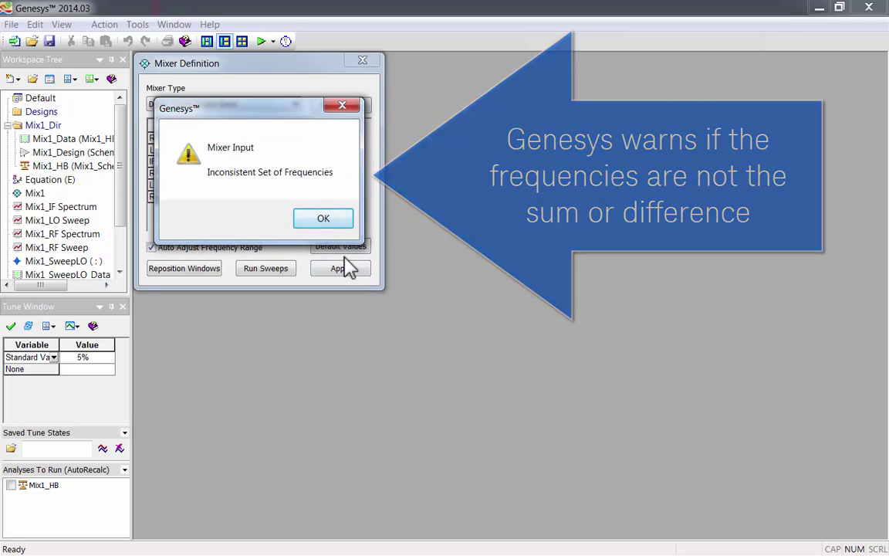
{"action": "left_click", "coordinate": [341, 224]}
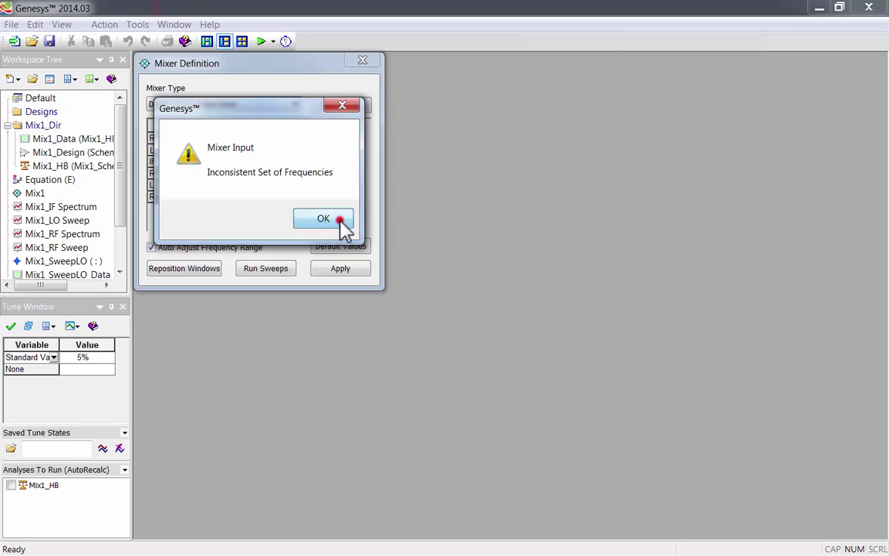
{"action": "left_click", "coordinate": [341, 139]}
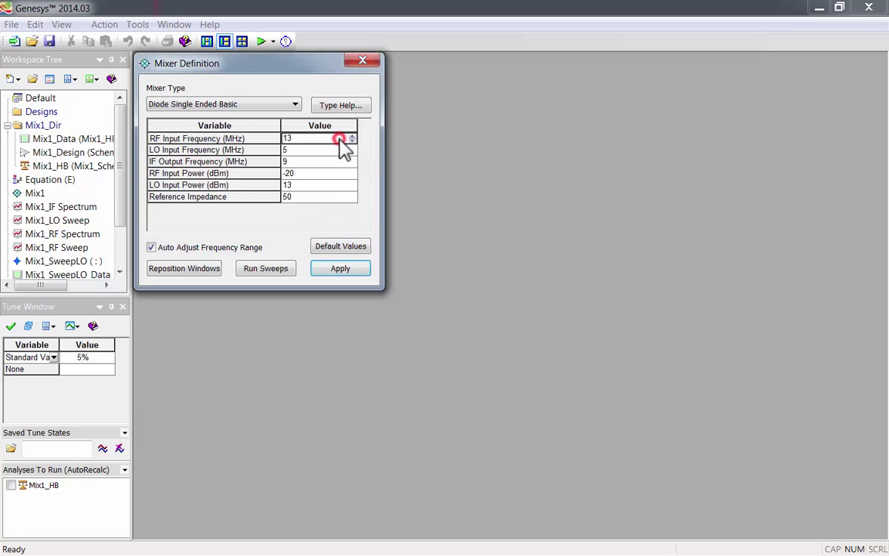
{"action": "type", "text": "14"}
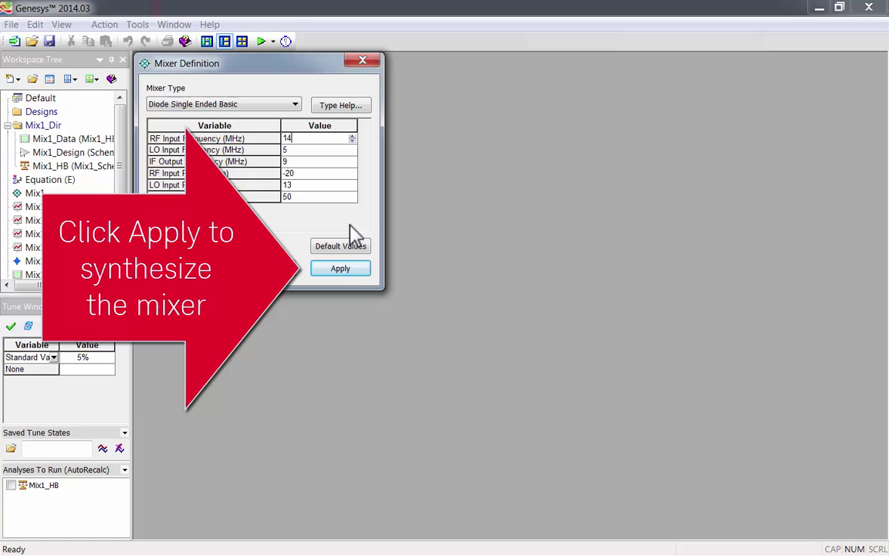
Step: Synthesize the mixer and place markers on the 9 MHz IF and 14 MHz RF spectrum lines
{"action": "left_click", "coordinate": [352, 272]}
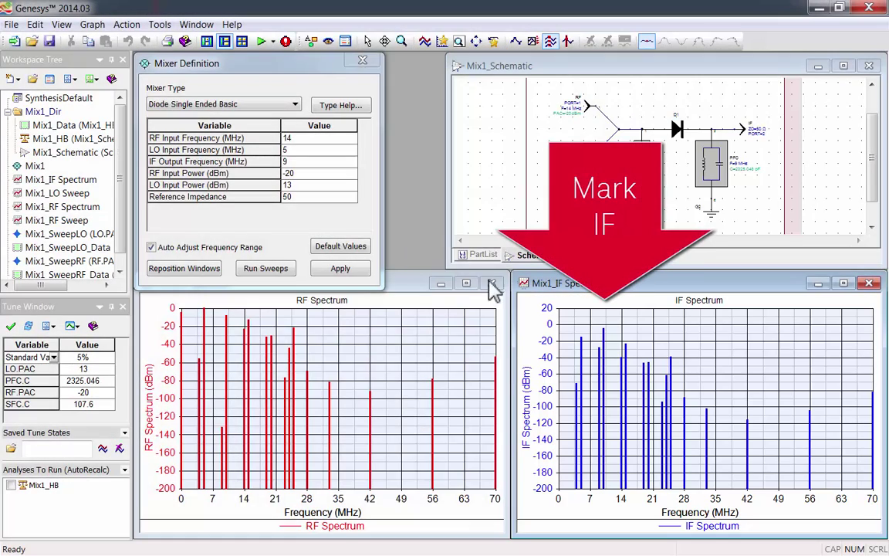
{"action": "left_click", "coordinate": [599, 347]}
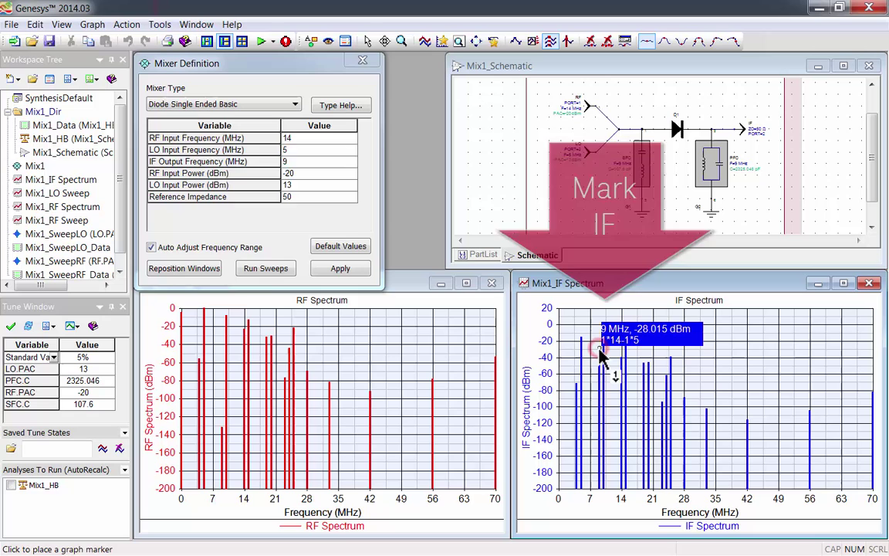
{"action": "left_click", "coordinate": [246, 336]}
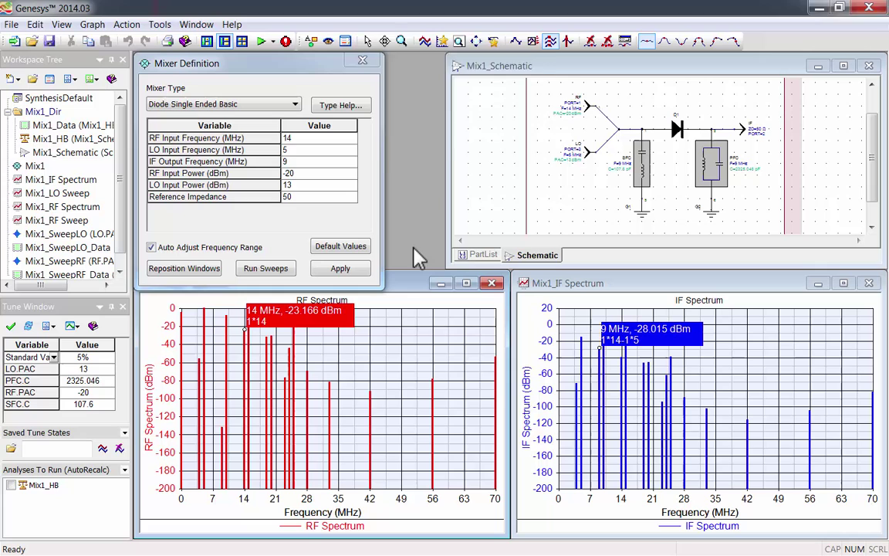
Step: Resynthesize as a Bipolar Differential mixer and mark the 5 MHz LO line on the RF spectrum
{"action": "left_click", "coordinate": [293, 104]}
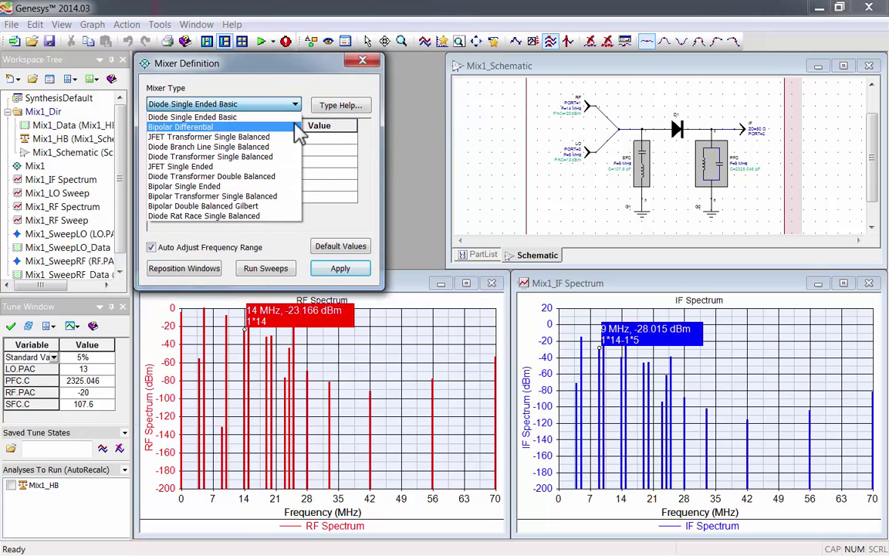
{"action": "left_click", "coordinate": [295, 127]}
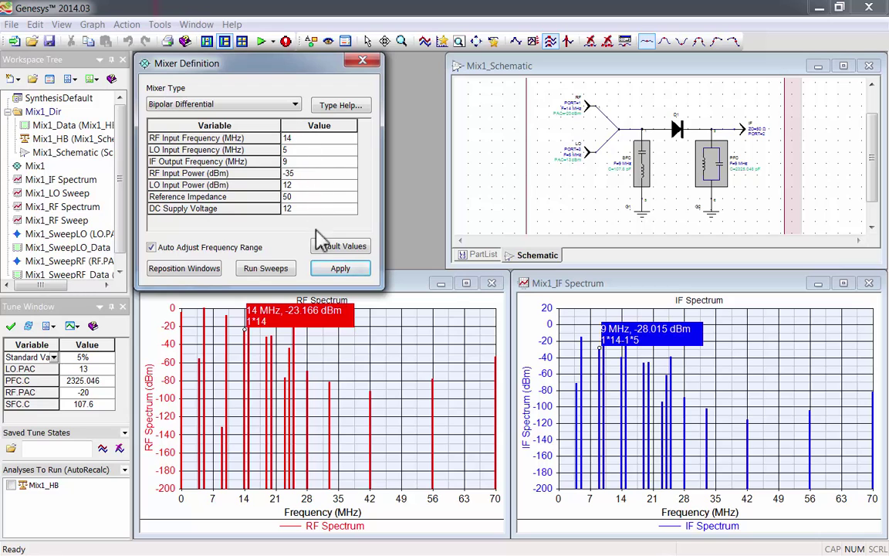
{"action": "left_click", "coordinate": [338, 269]}
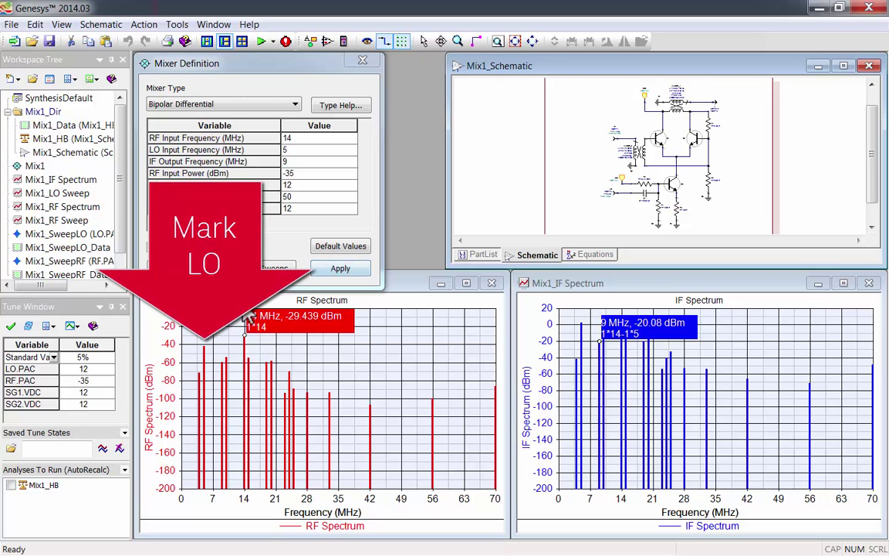
{"action": "left_click", "coordinate": [205, 351]}
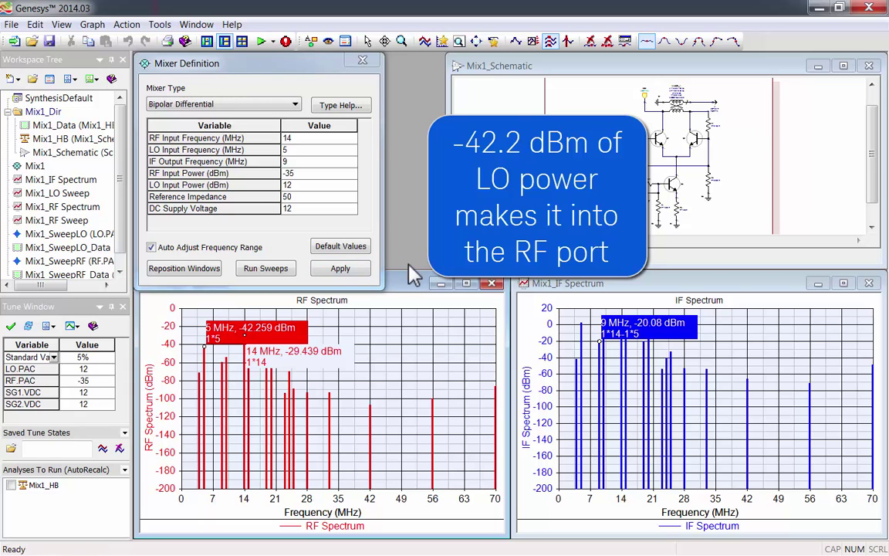
Step: Change the mixer type to JFET Transformer Single Balanced
{"action": "left_click", "coordinate": [285, 106]}
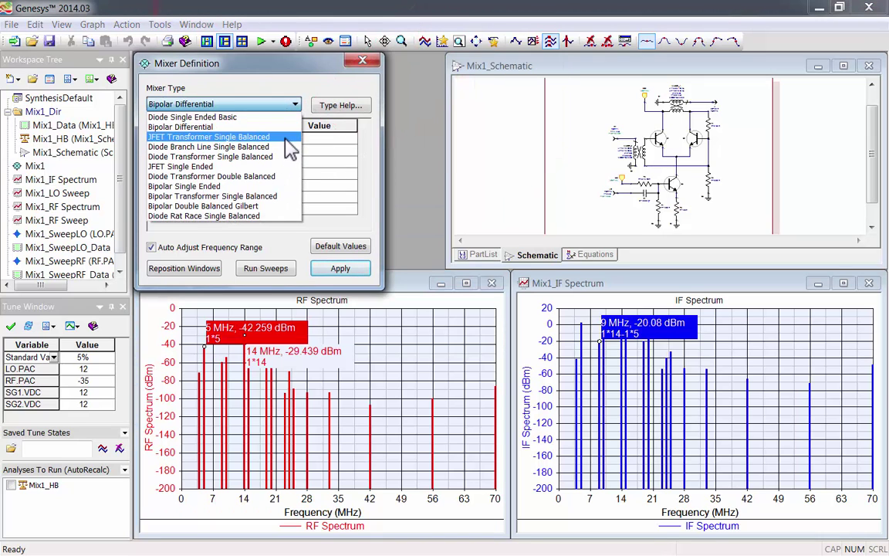
{"action": "left_click", "coordinate": [284, 139]}
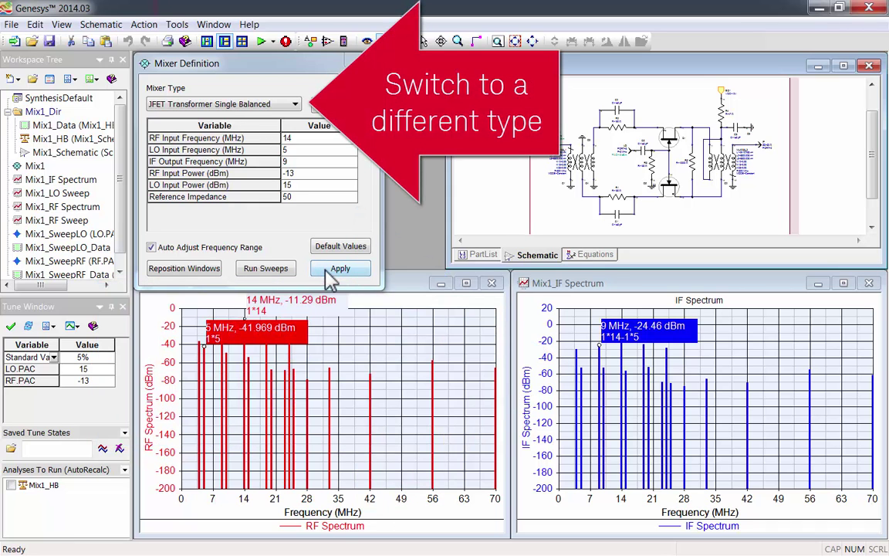
Step: Switch the mixer type to Diode Transformer Double Balanced and regenerate the design
{"action": "left_click", "coordinate": [295, 104]}
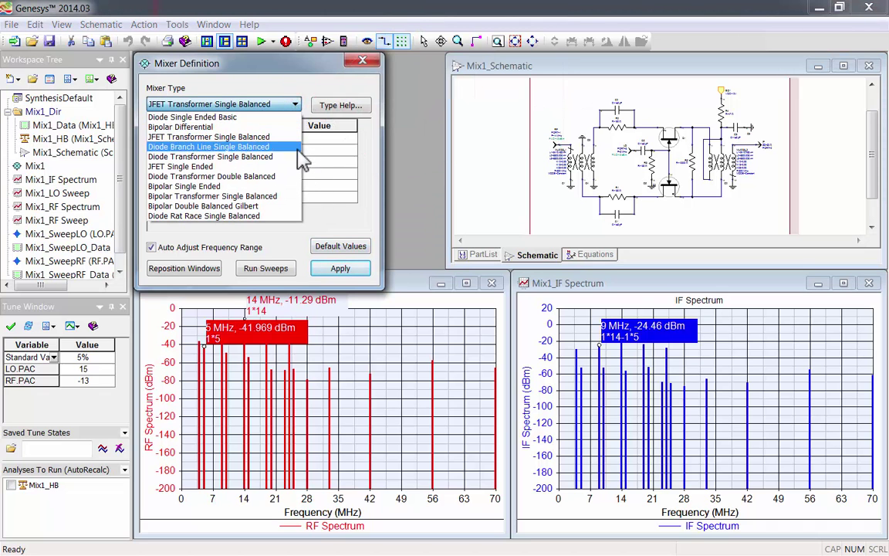
{"action": "left_click", "coordinate": [293, 177]}
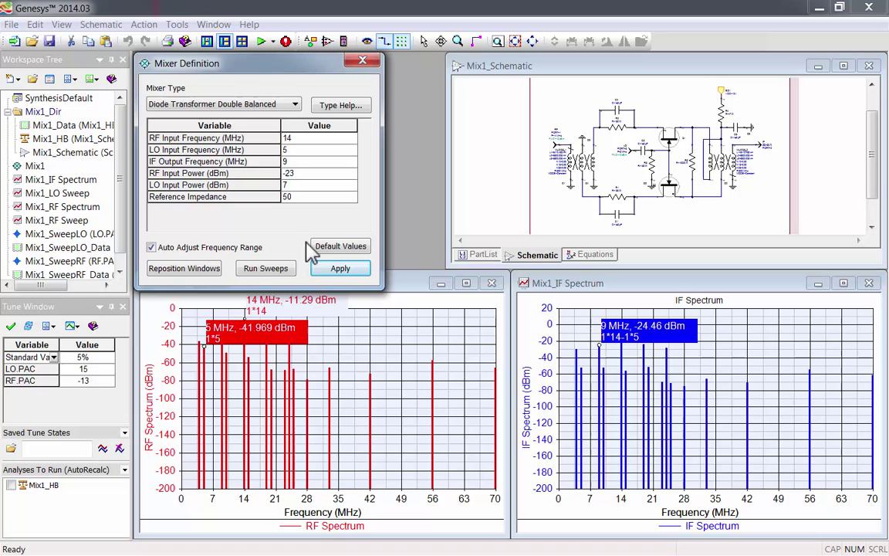
{"action": "left_click", "coordinate": [322, 272]}
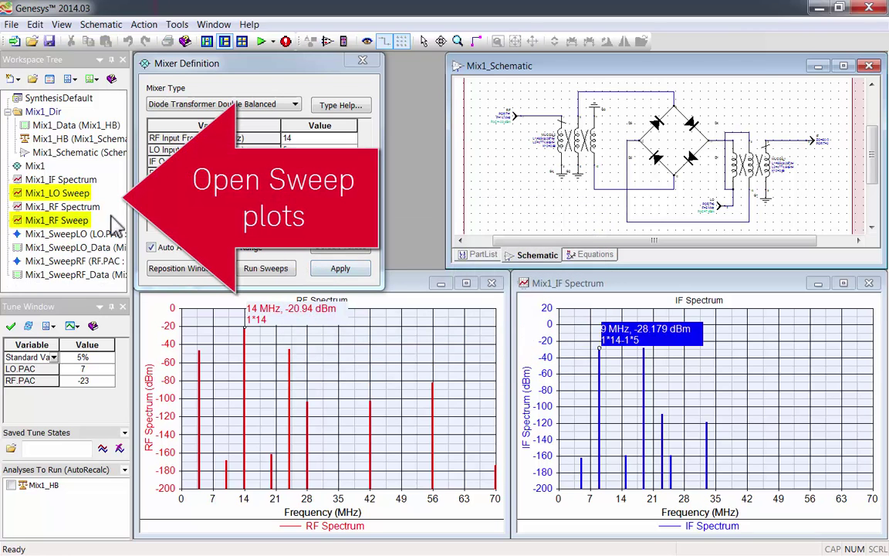
Step: Open the Mix1_RF Sweep and Mix1_LO Sweep graphs and run the power sweeps
{"action": "double_click", "coordinate": [71, 222]}
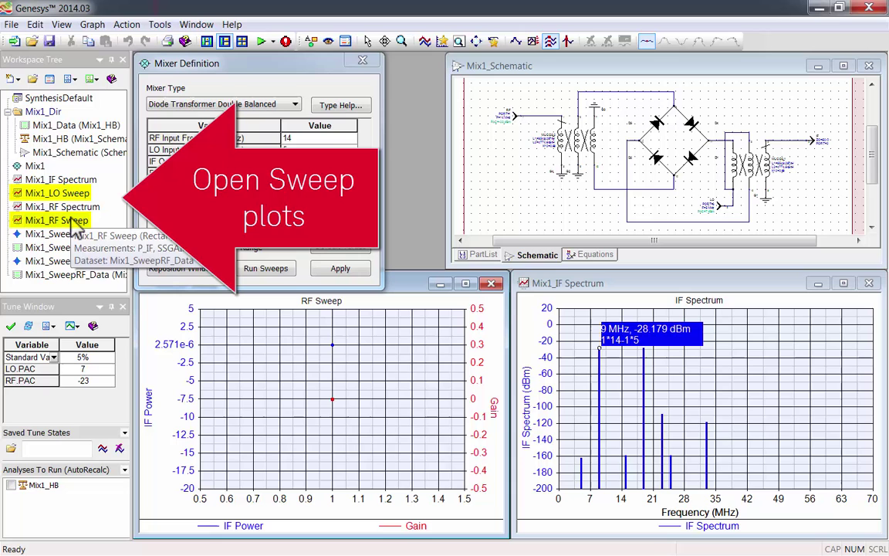
{"action": "double_click", "coordinate": [83, 193]}
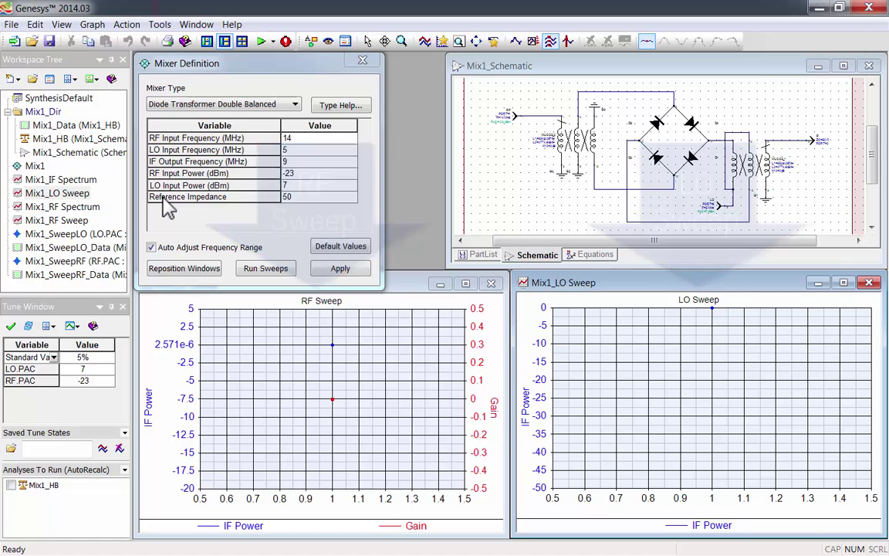
{"action": "left_click", "coordinate": [281, 272]}
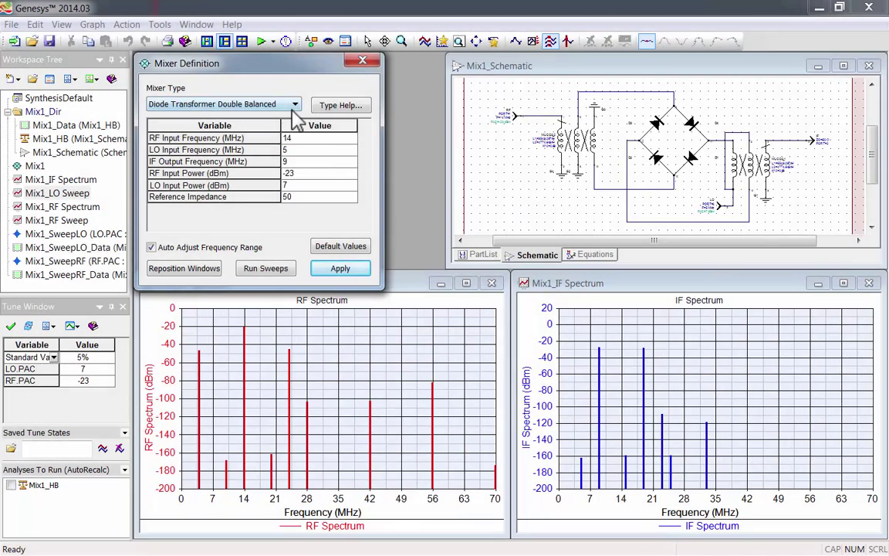
Step: Select Diode Branch Line Single Balanced as the mixer type and regenerate the design
{"action": "left_click", "coordinate": [293, 109]}
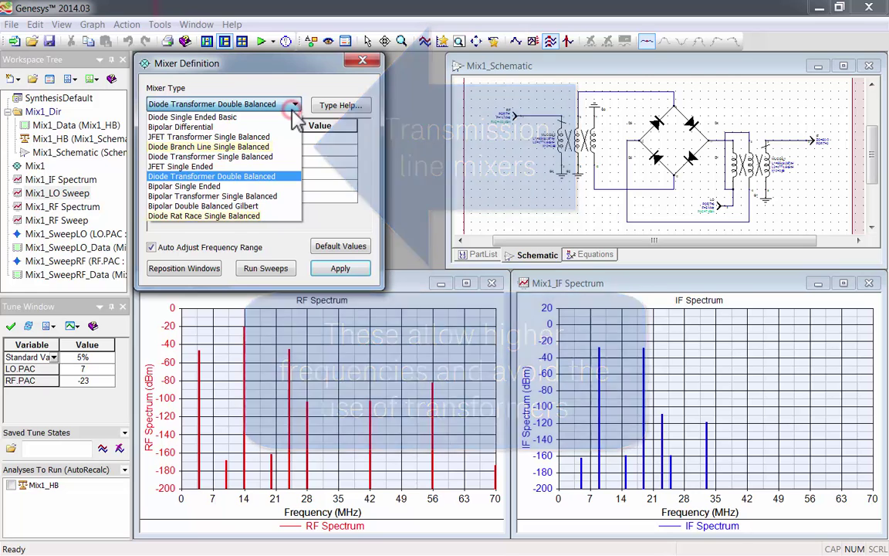
{"action": "left_click", "coordinate": [298, 154]}
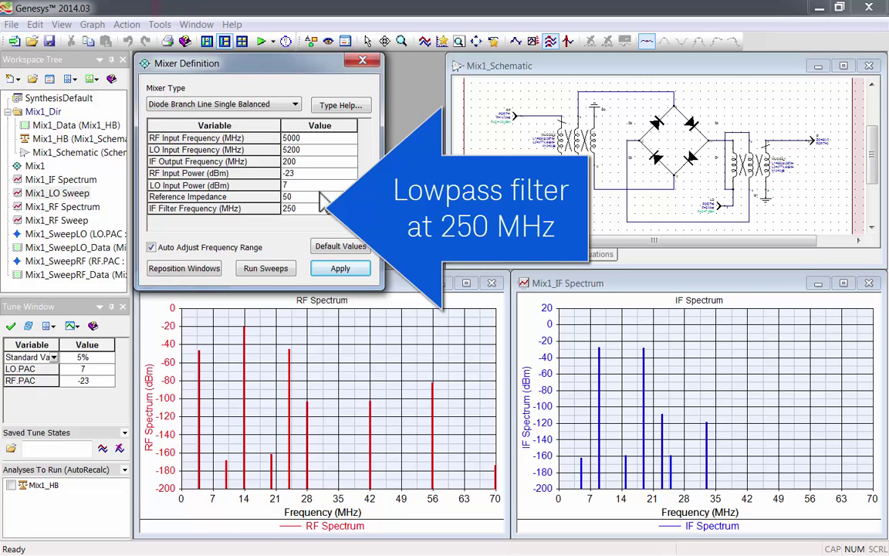
{"action": "left_click", "coordinate": [341, 268]}
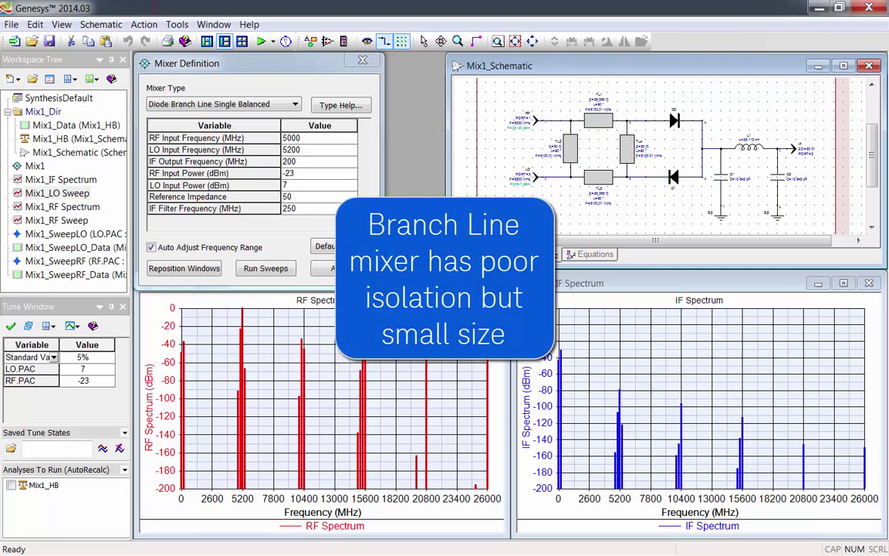
Step: Auto-scale the RF Spectrum and mark the 5200 MHz LO and 5000 MHz RF lines
{"action": "right_click", "coordinate": [167, 332]}
{"action": "left_click", "coordinate": [209, 359]}
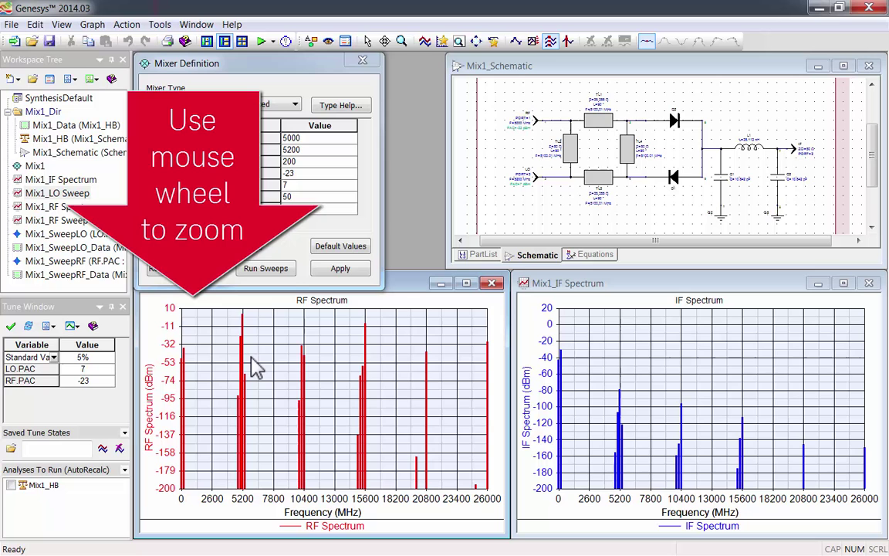
{"action": "scroll", "coordinate": [255, 372], "scroll_direction": "up", "scroll_amount": 2}
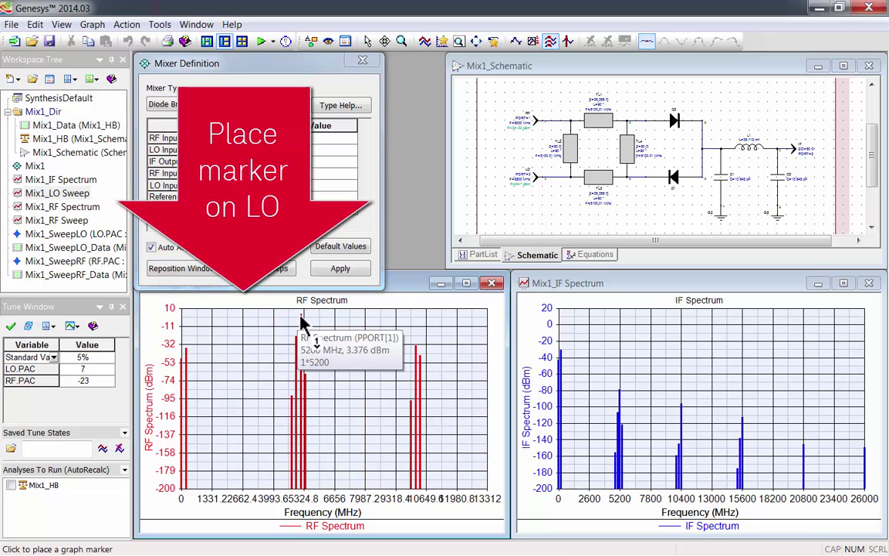
{"action": "left_click", "coordinate": [301, 319]}
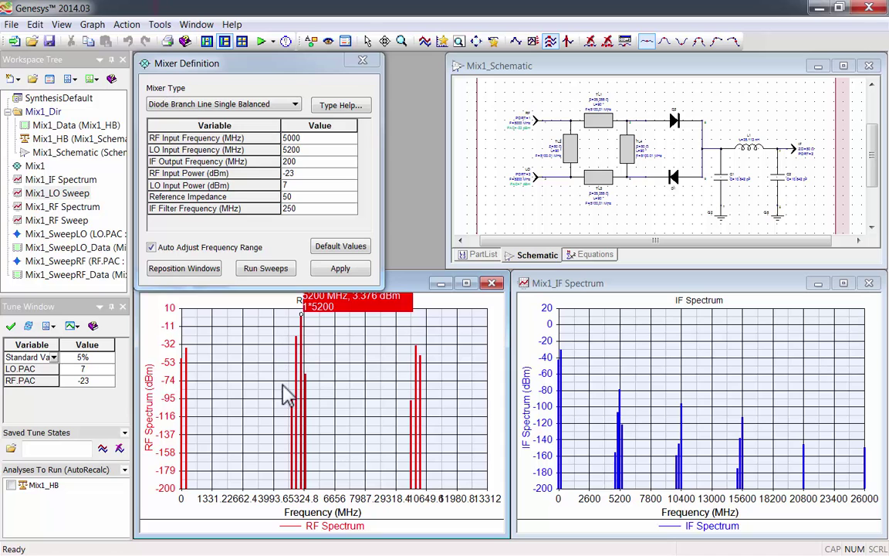
{"action": "mouse_move", "coordinate": [291, 395]}
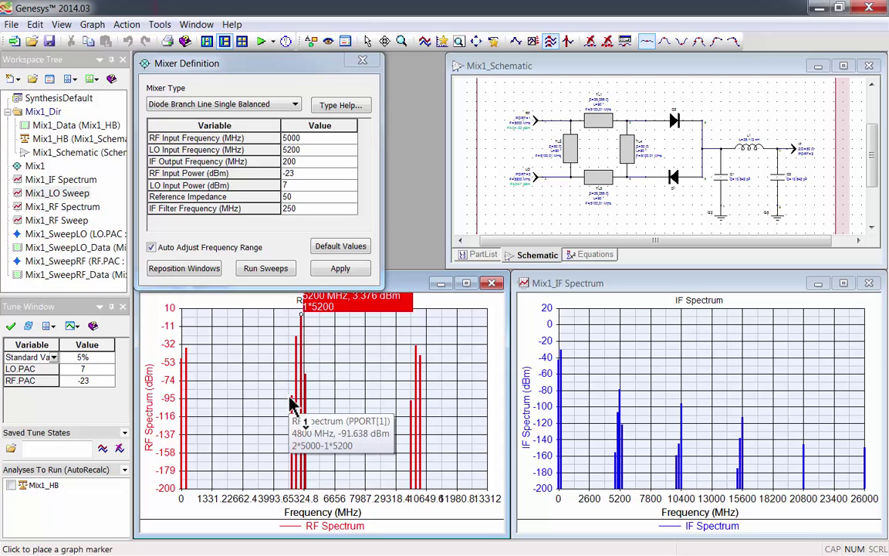
{"action": "left_click", "coordinate": [296, 347]}
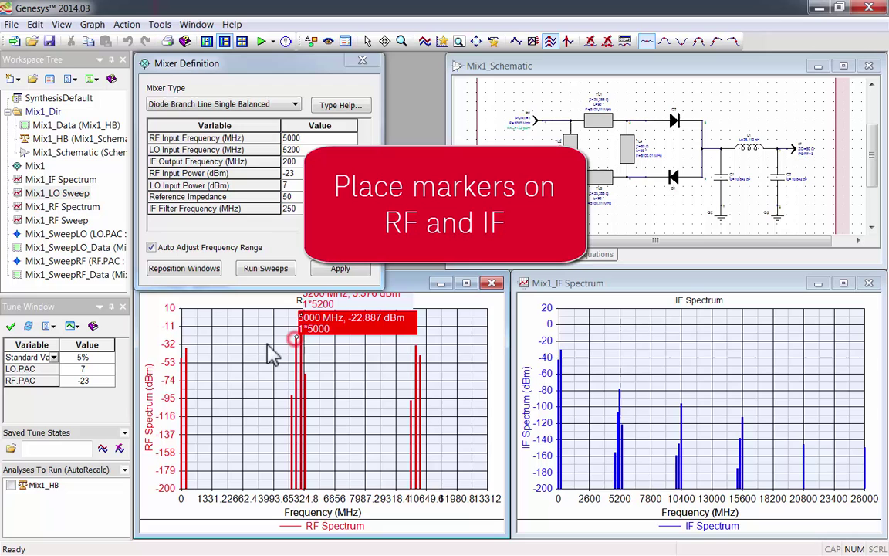
Step: Mark the 200 MHz IF output on the IF Spectrum graph, showing -30.756 dBm
{"action": "scroll", "coordinate": [266, 352], "scroll_direction": "down", "scroll_amount": 2}
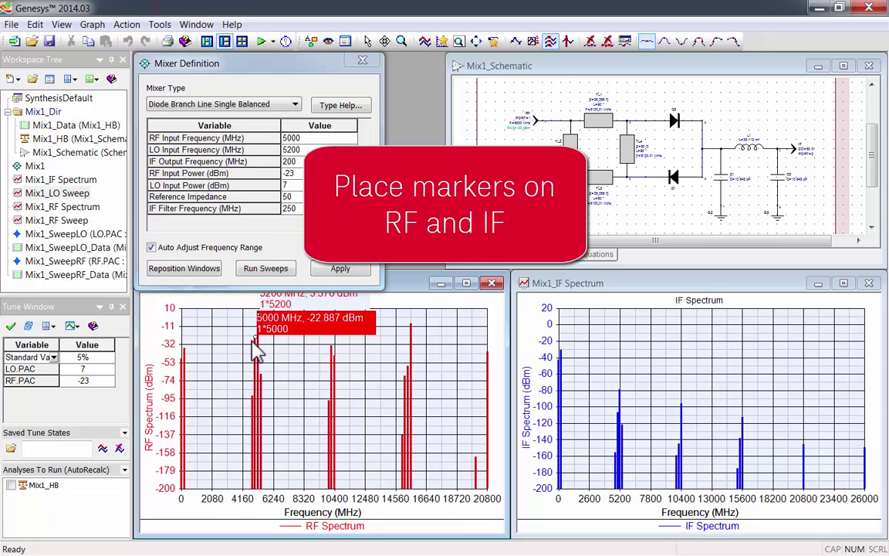
{"action": "scroll", "coordinate": [231, 351], "scroll_direction": "down", "scroll_amount": 1}
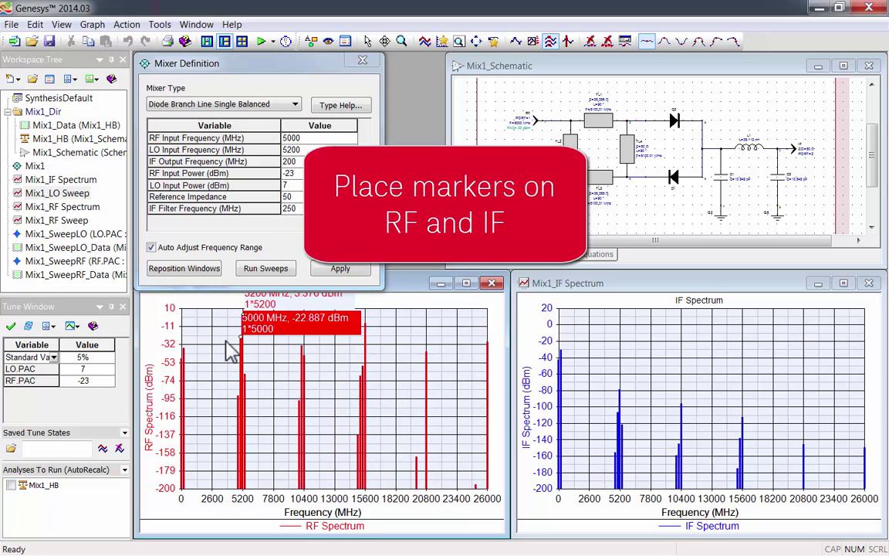
{"action": "left_click", "coordinate": [563, 287]}
{"action": "scroll", "coordinate": [564, 362], "scroll_direction": "up", "scroll_amount": 7}
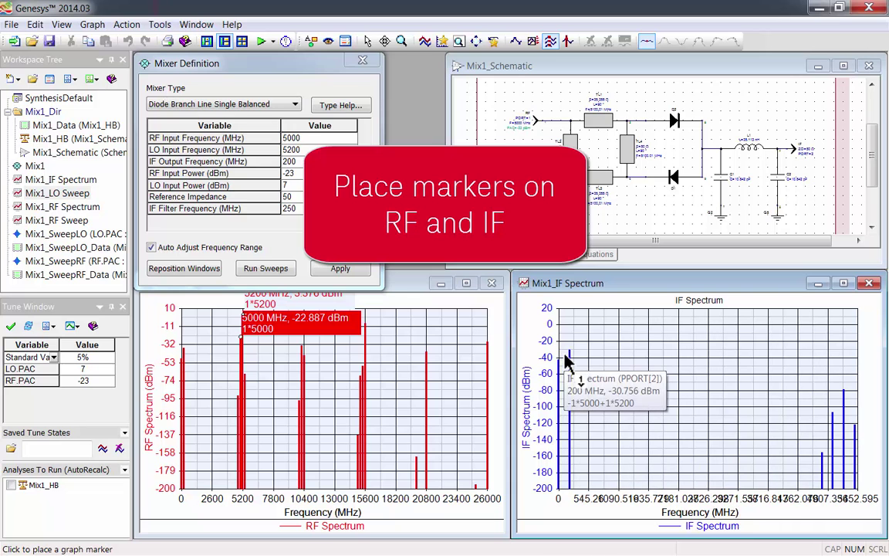
{"action": "left_click", "coordinate": [571, 354]}
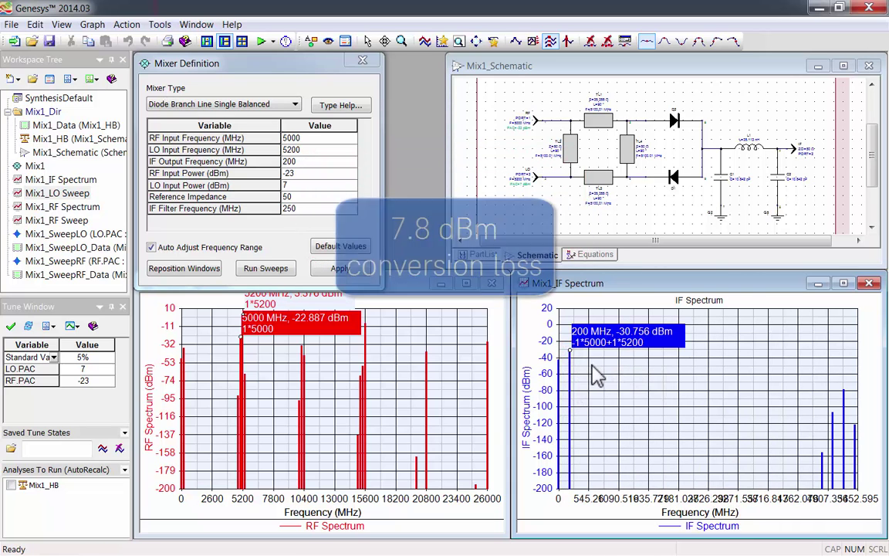
{"action": "scroll", "coordinate": [570, 370], "scroll_direction": "down", "scroll_amount": 5}
{"action": "scroll", "coordinate": [570, 375], "scroll_direction": "down", "scroll_amount": 1}
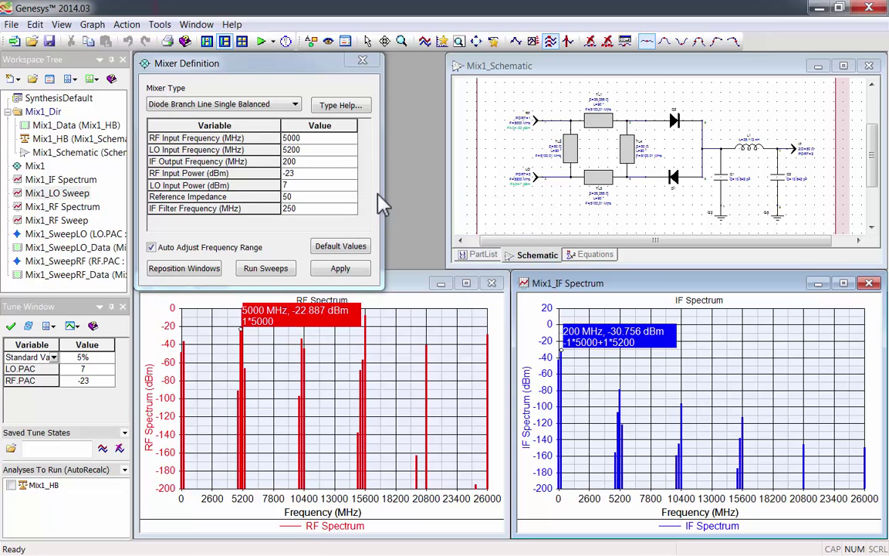
{"action": "left_click", "coordinate": [274, 106]}
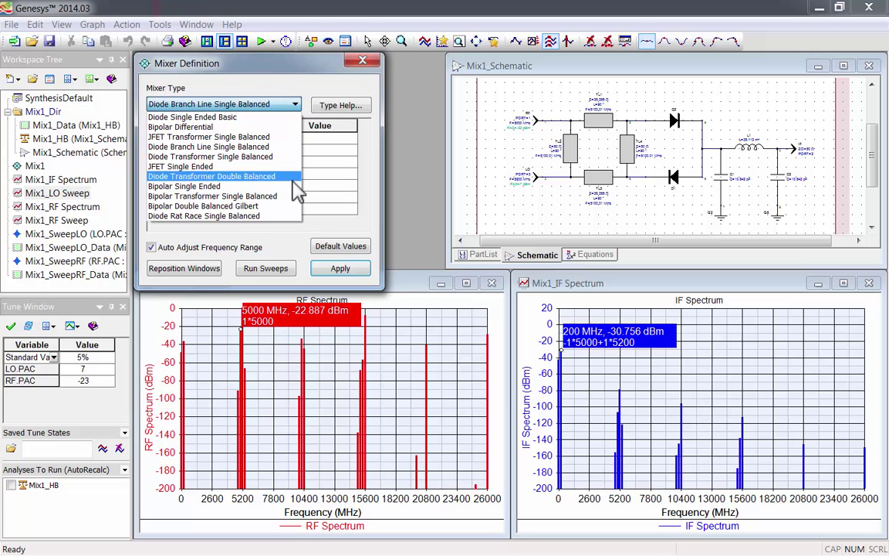
Step: Resynthesize as a Diode Rat Race Single Balanced mixer and zoom the RF Spectrum on the LO line
{"action": "left_click", "coordinate": [300, 218]}
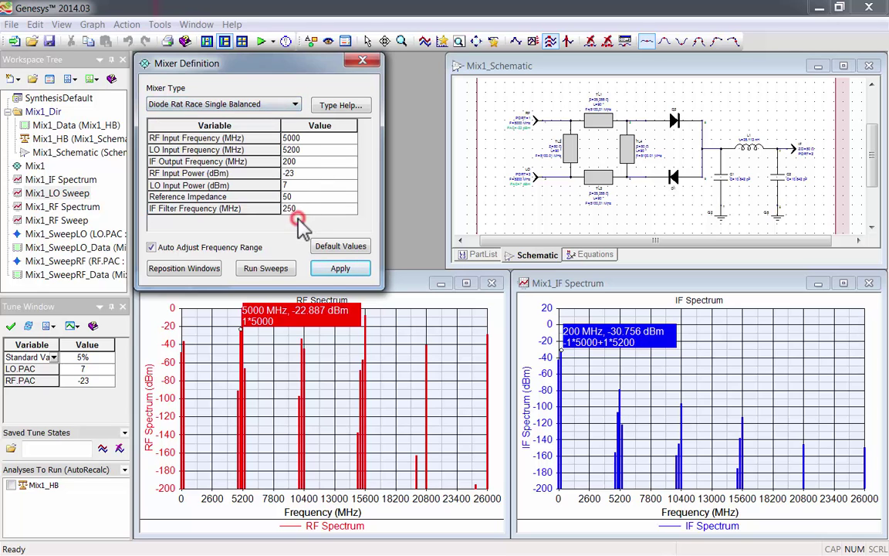
{"action": "left_click", "coordinate": [337, 270]}
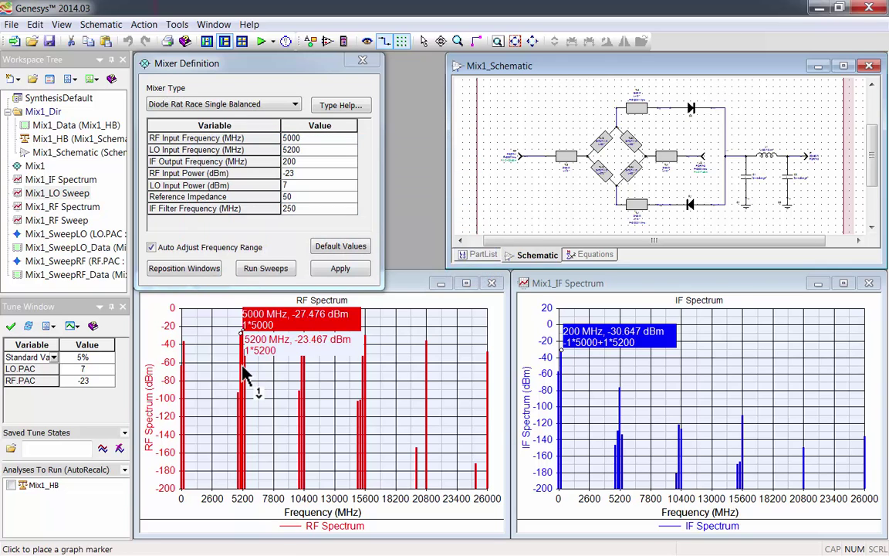
{"action": "left_click", "coordinate": [262, 316]}
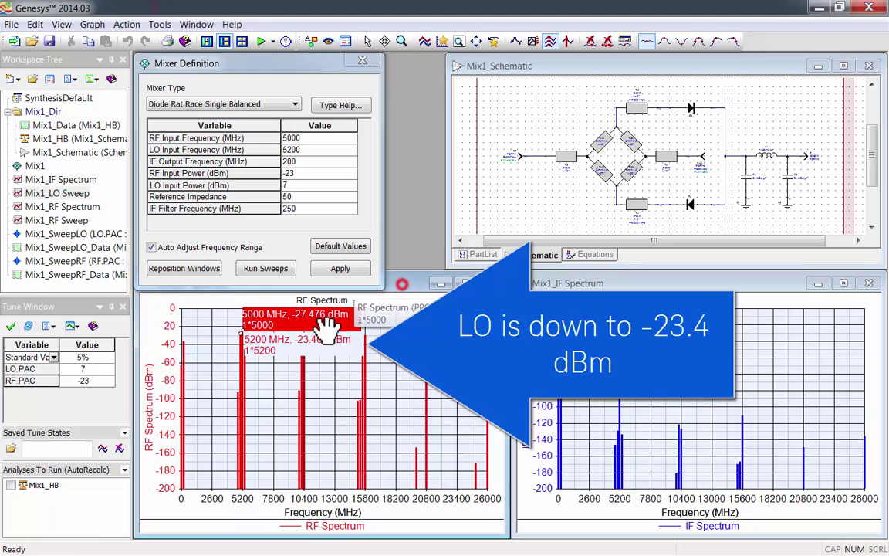
{"action": "scroll", "coordinate": [261, 380], "scroll_direction": "up", "scroll_amount": 1}
{"action": "scroll", "coordinate": [309, 378], "scroll_direction": "up", "scroll_amount": 3}
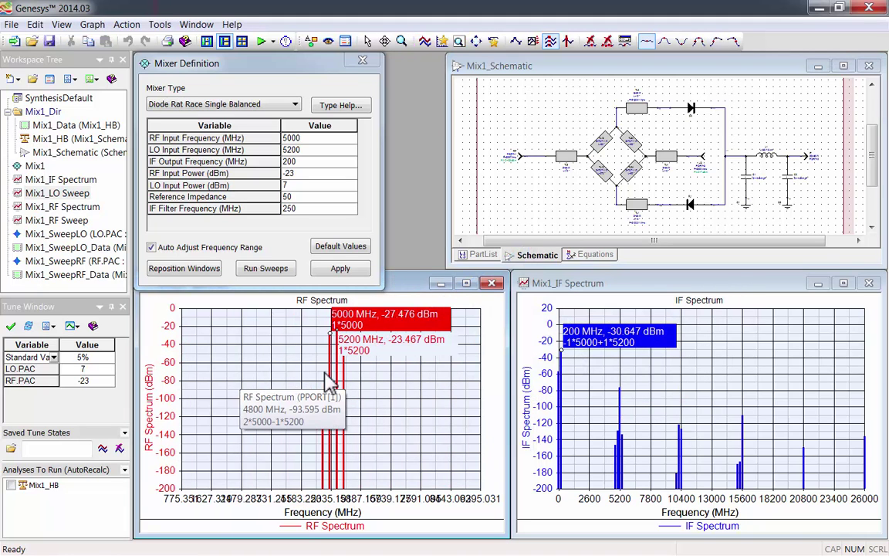